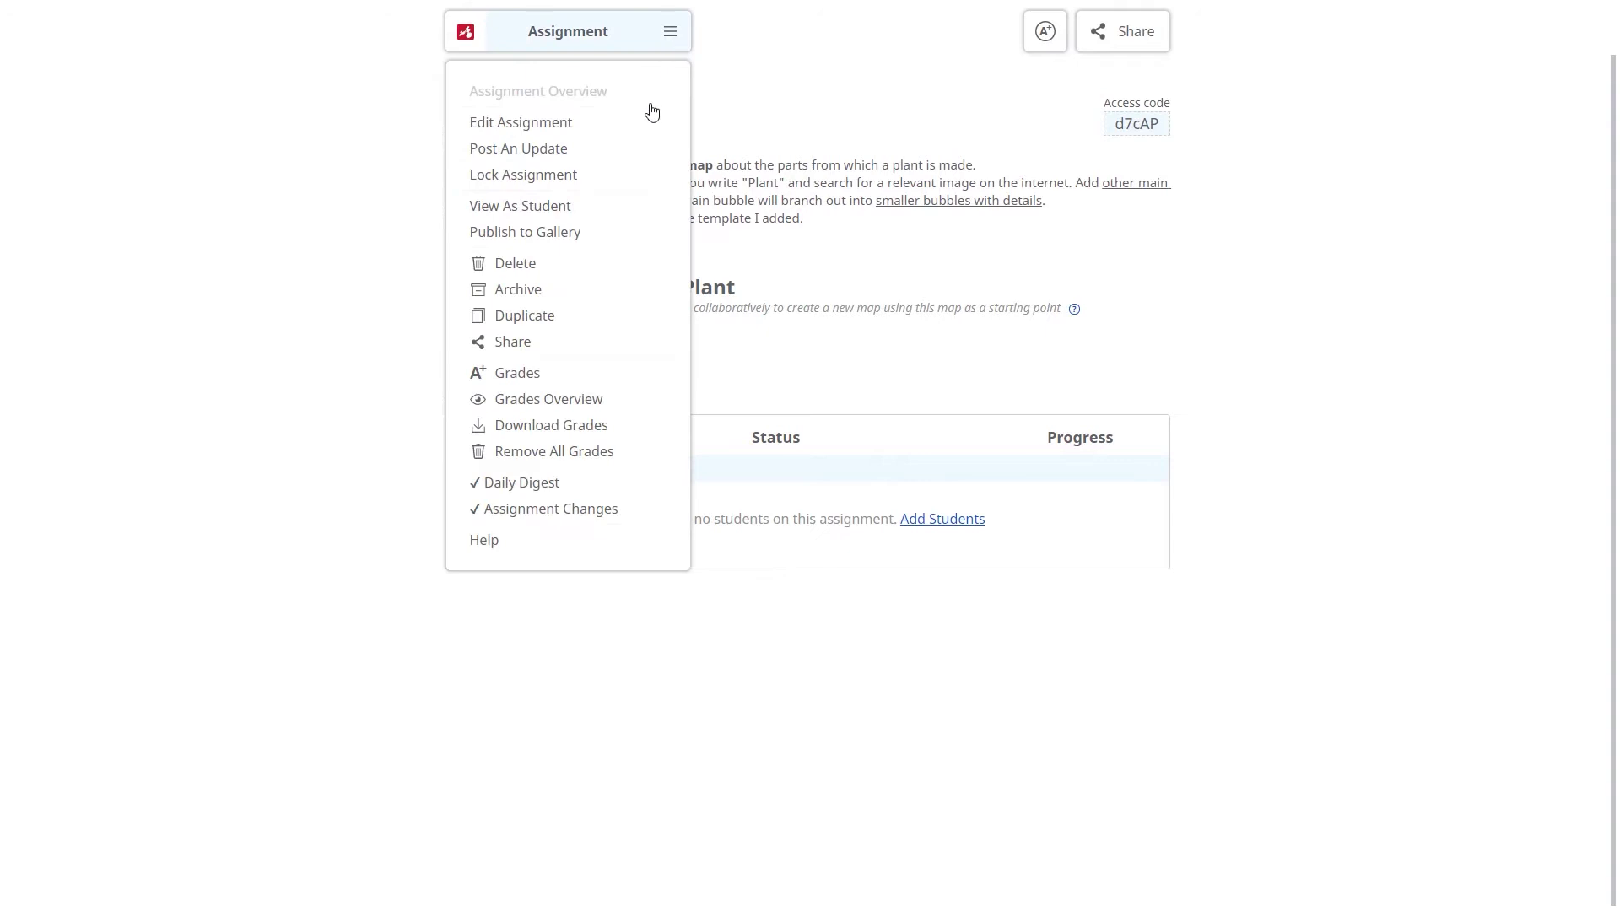
Step: Open the MIND MAP ASSIGNMENTS map for editing via Edit Assignment
{"action": "left_click", "coordinate": [642, 117]}
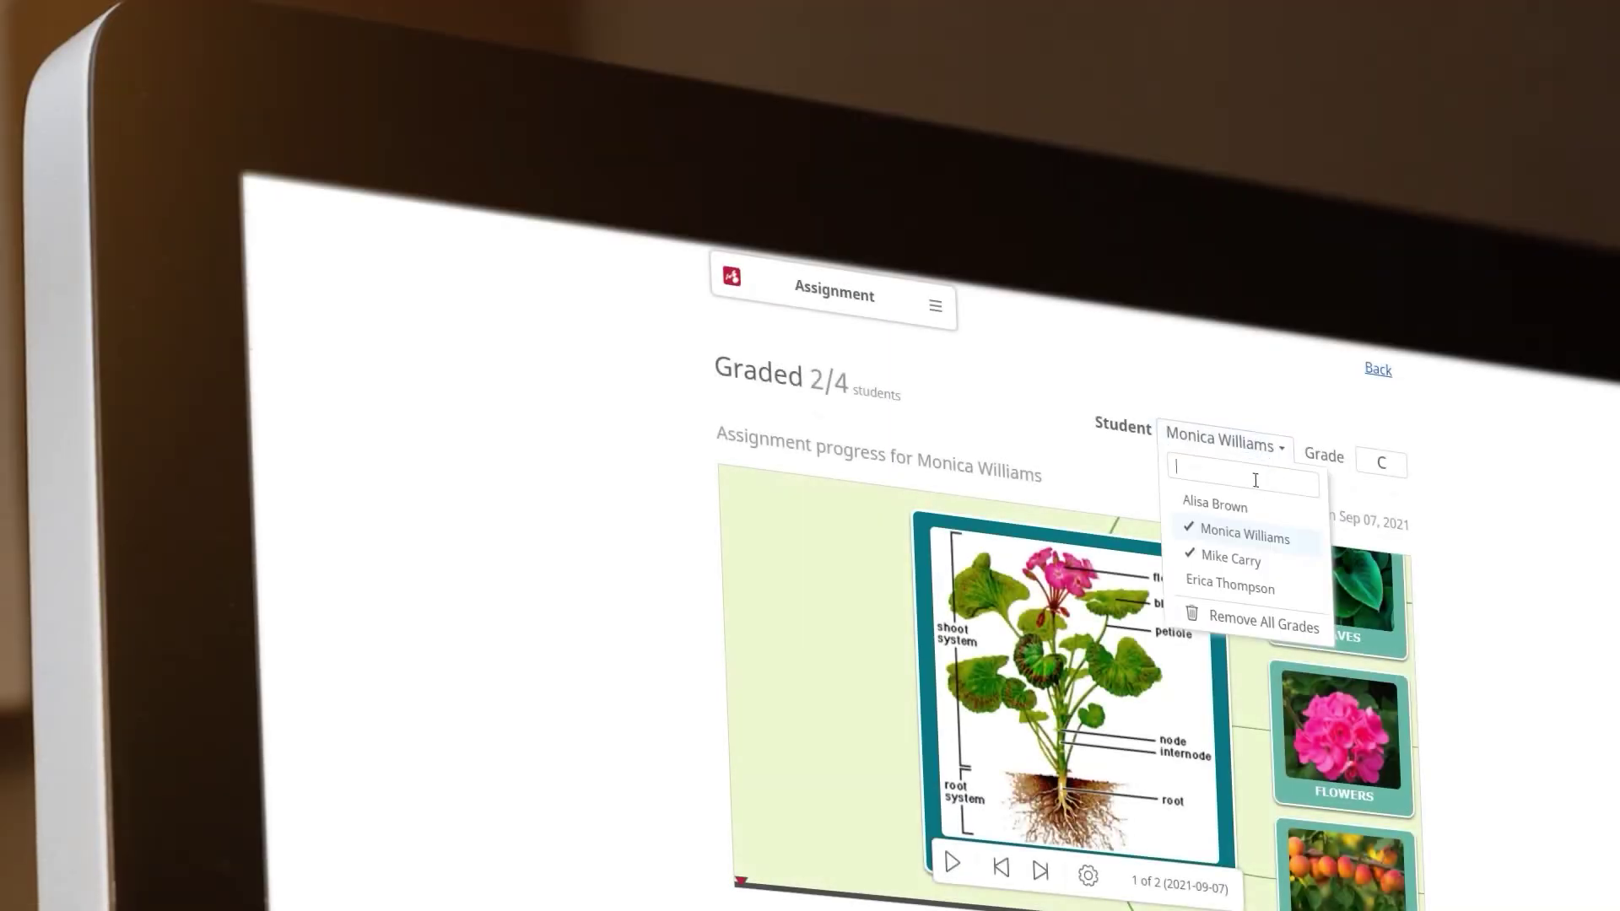
{"action": "left_click", "coordinate": [1247, 506]}
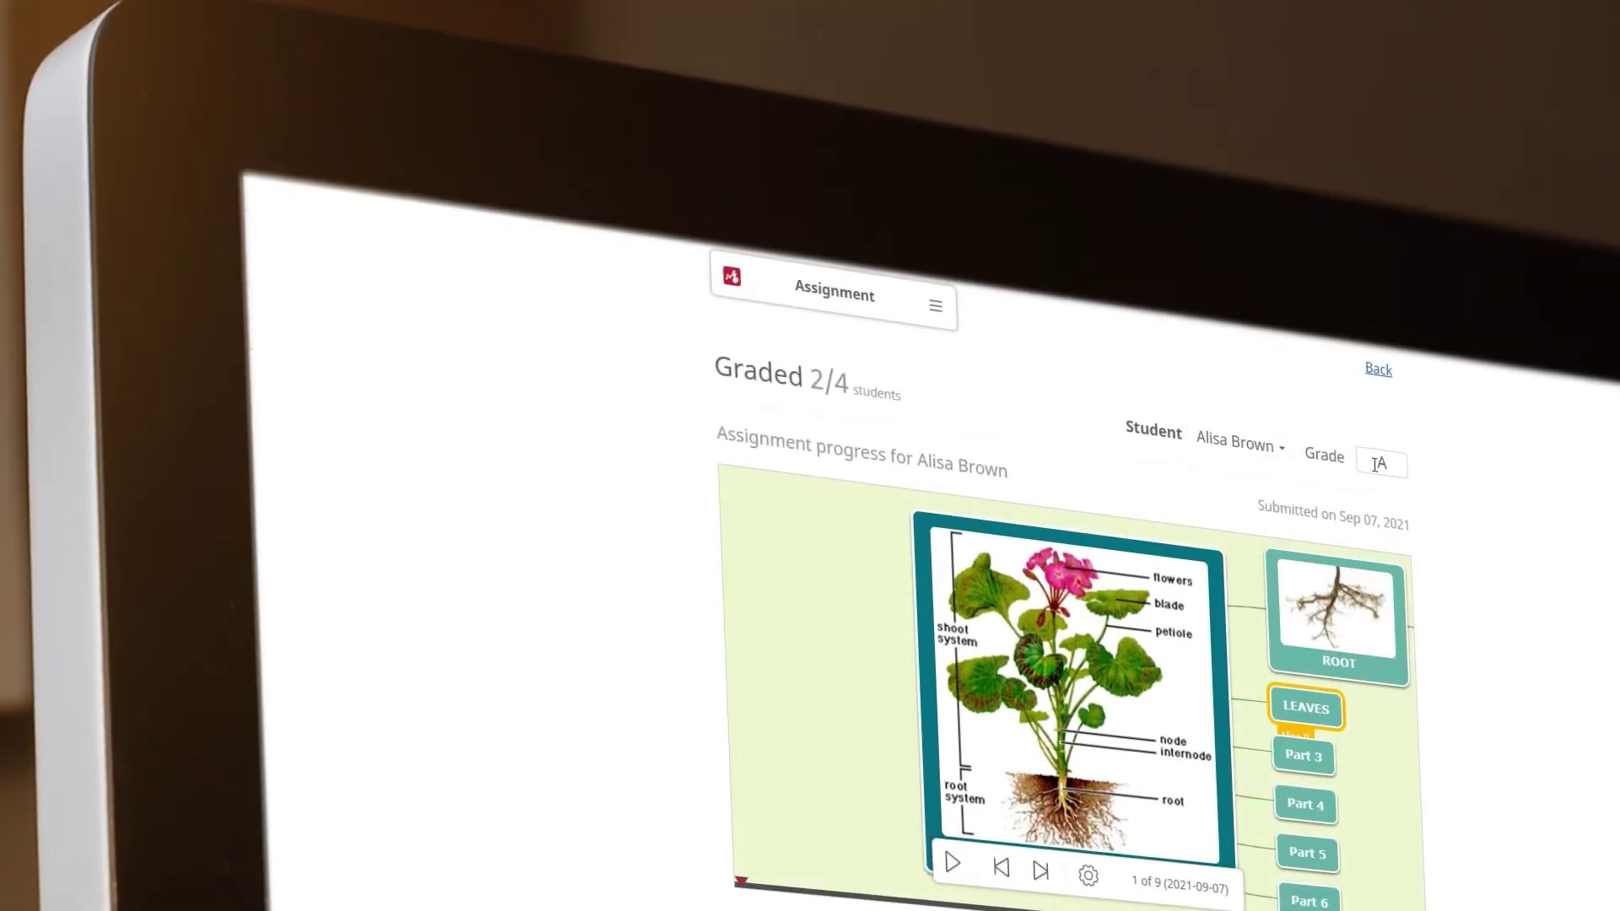
{"action": "left_click", "coordinate": [944, 308]}
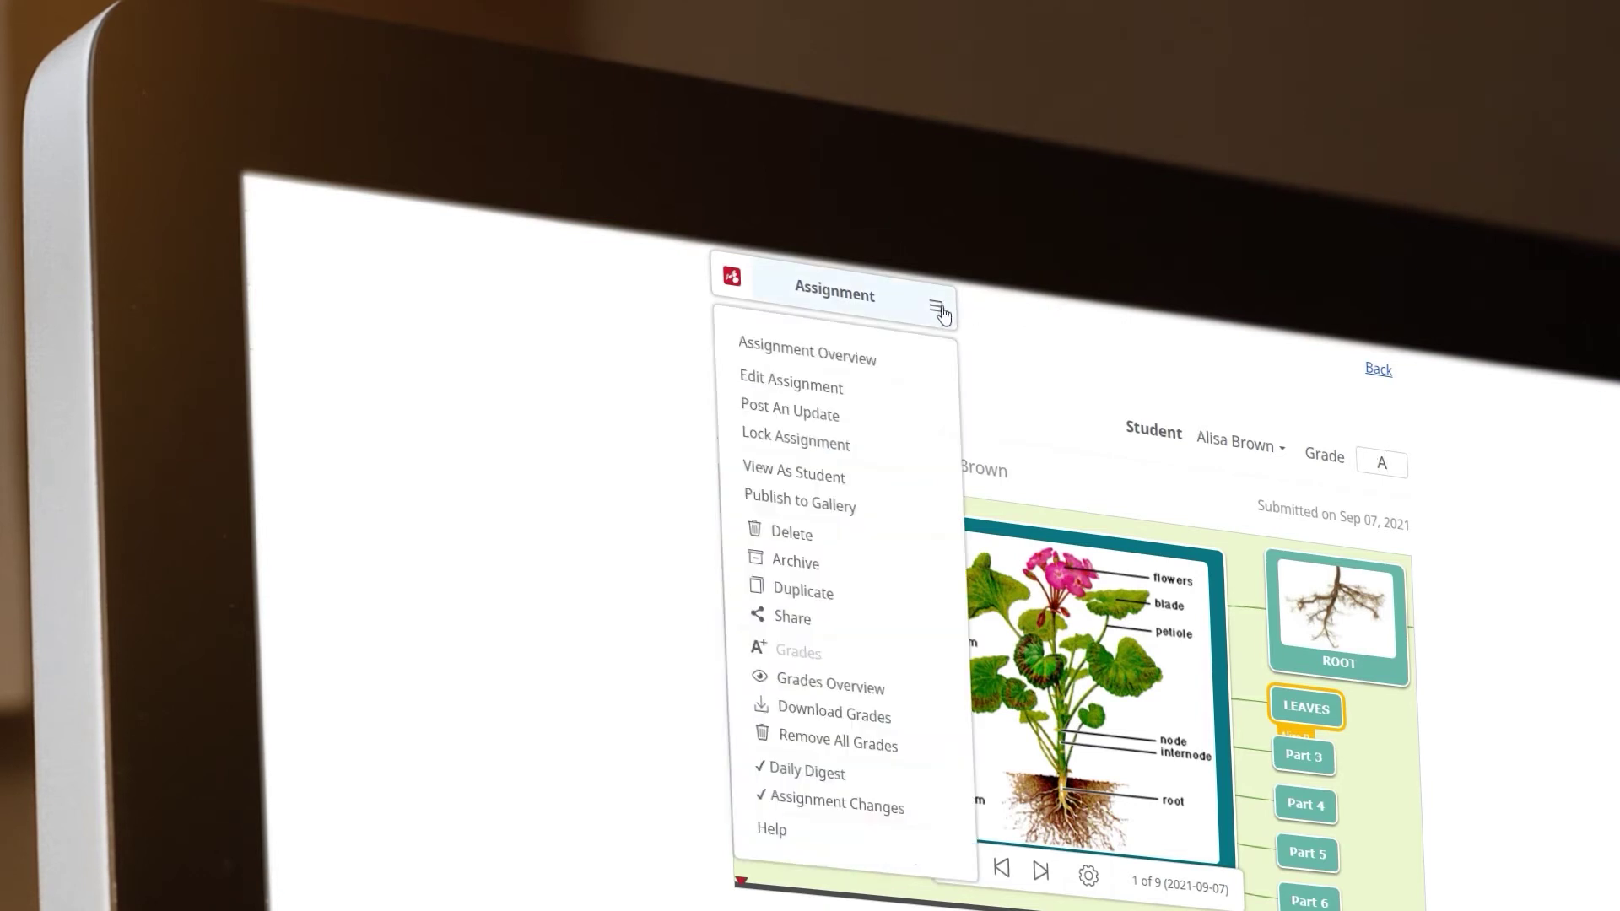
Step: Show the grades overview table with every student's grade and submission date
{"action": "left_click", "coordinate": [897, 693]}
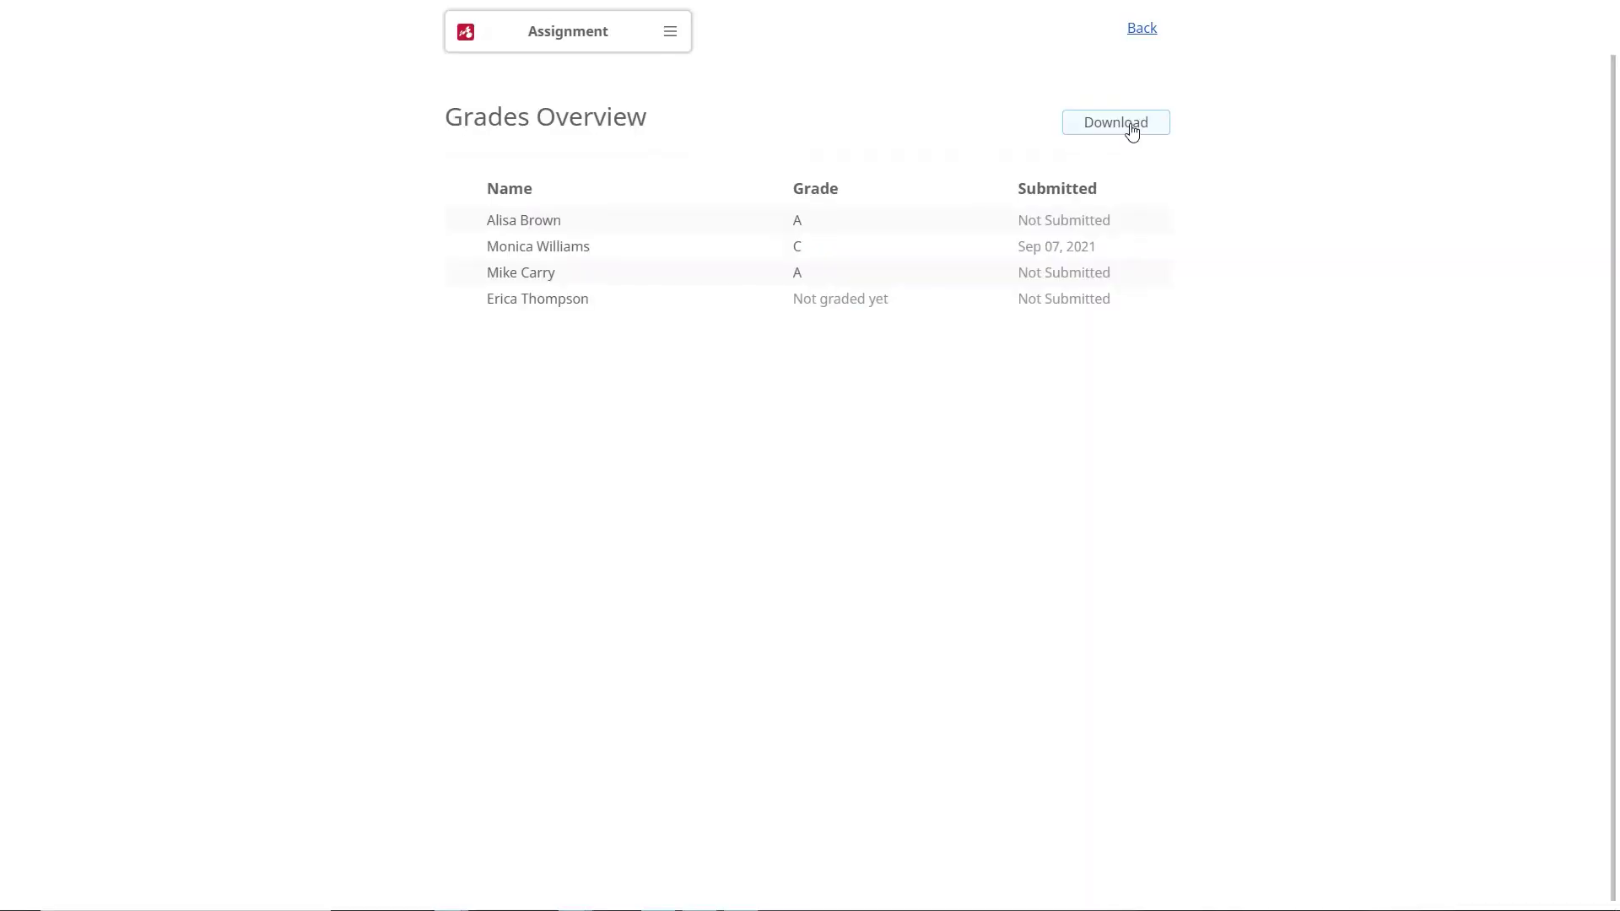